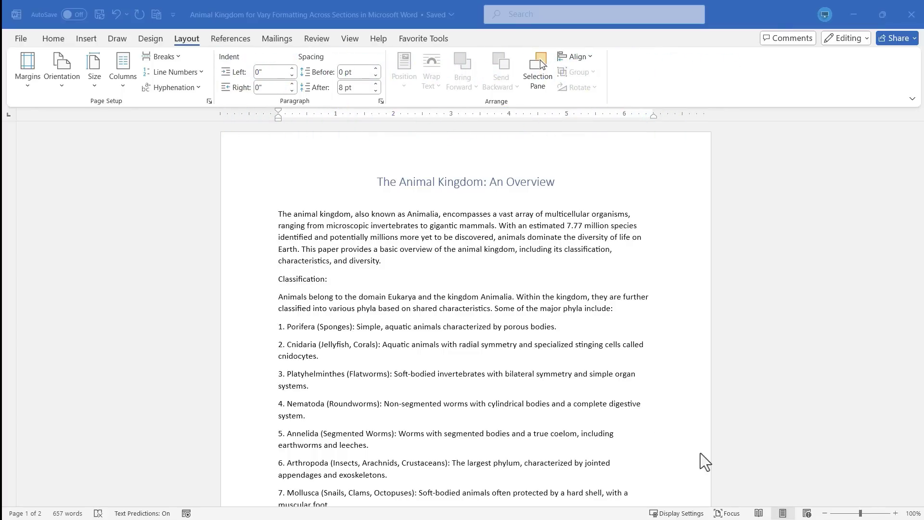
# Step: Insert a continuous section break between the Classification list and the Characteristics heading
pyautogui.scroll(-2, 409, 260)
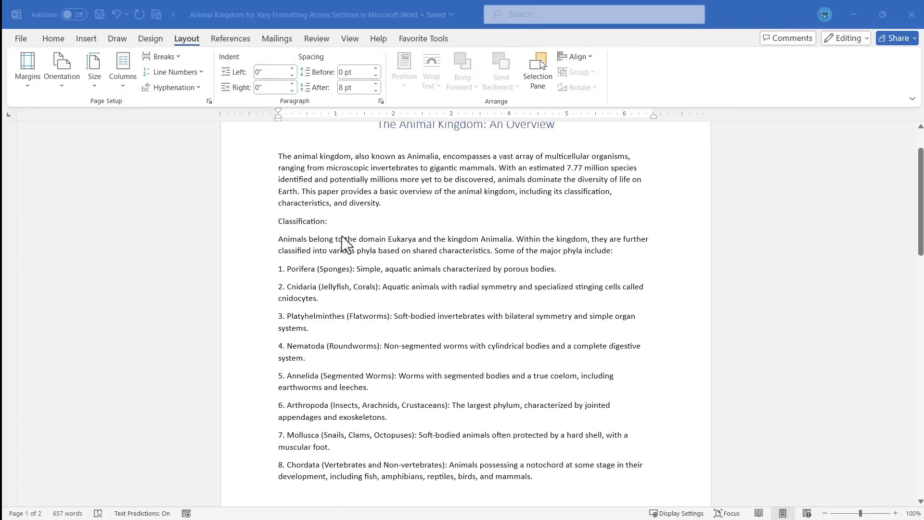
pyautogui.scroll(-1, 332, 236)
pyautogui.scroll(2, 329, 232)
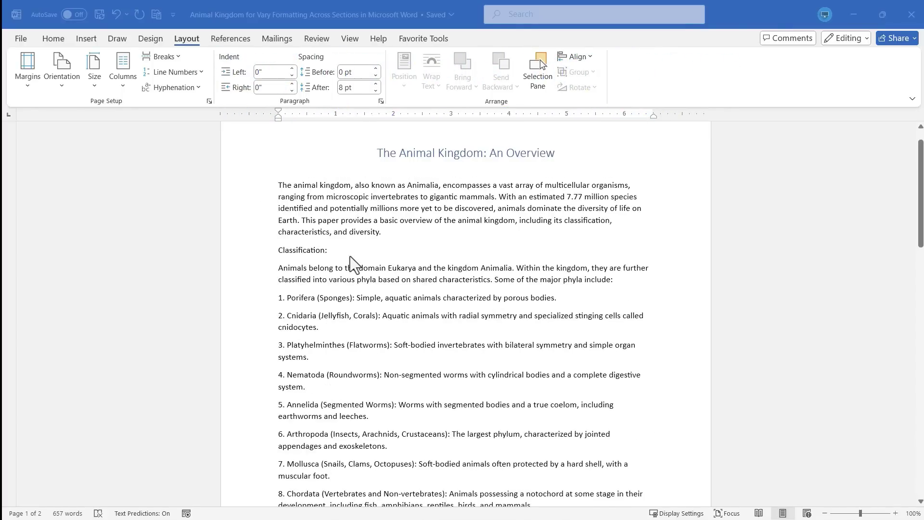
pyautogui.scroll(-1, 348, 263)
pyautogui.scroll(-2, 344, 266)
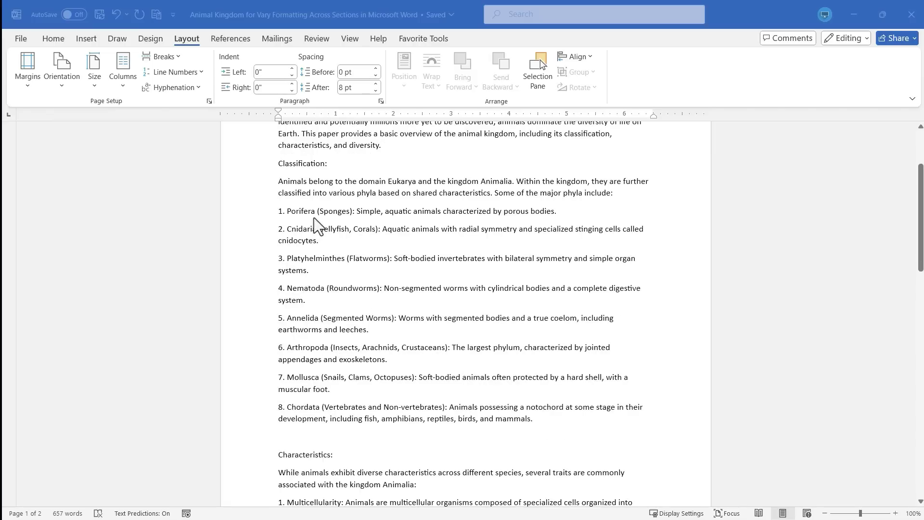
pyautogui.scroll(-7, 343, 287)
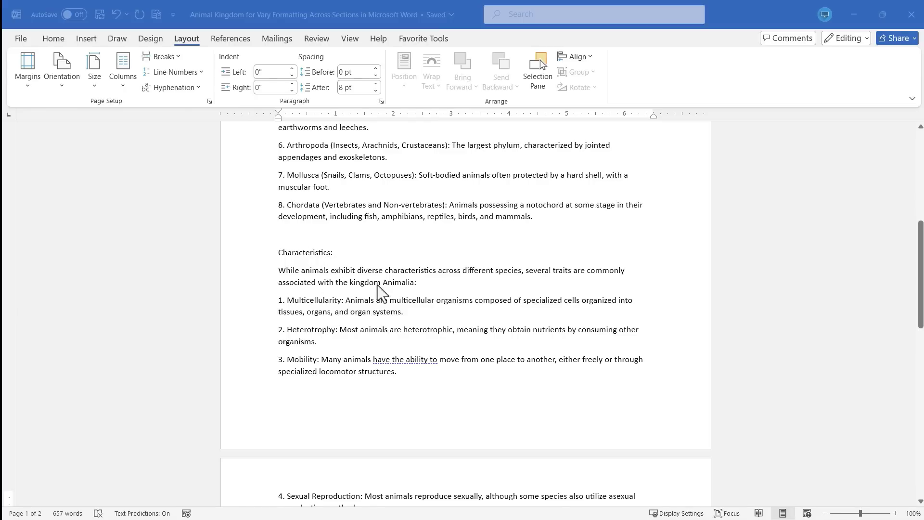
pyautogui.scroll(7, 374, 306)
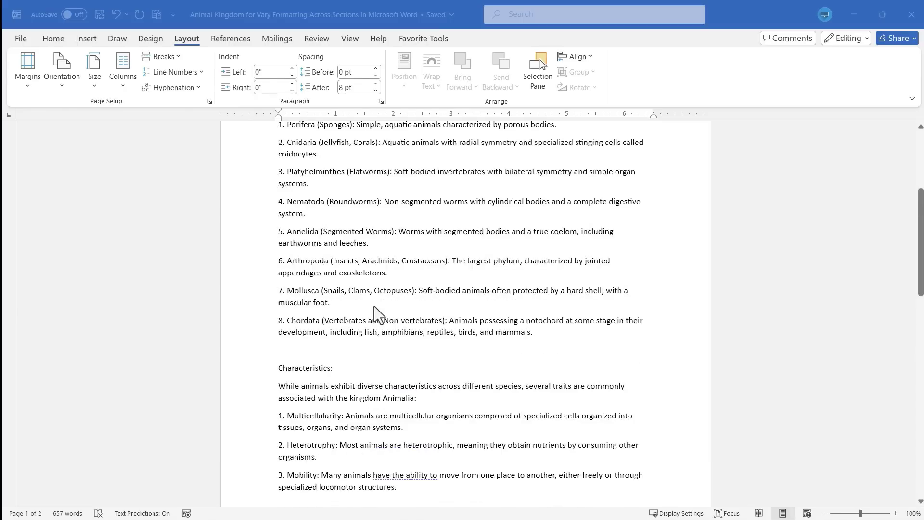
pyautogui.scroll(-15, 342, 238)
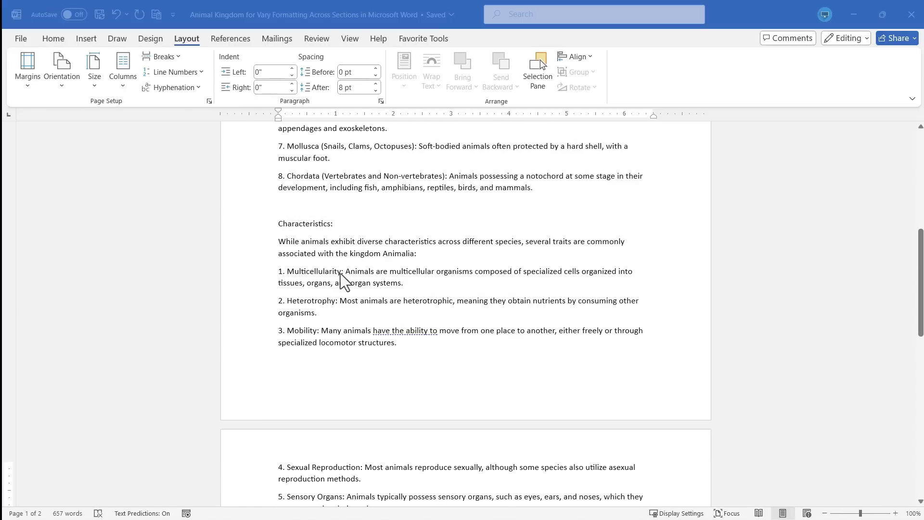
pyautogui.scroll(10, 330, 285)
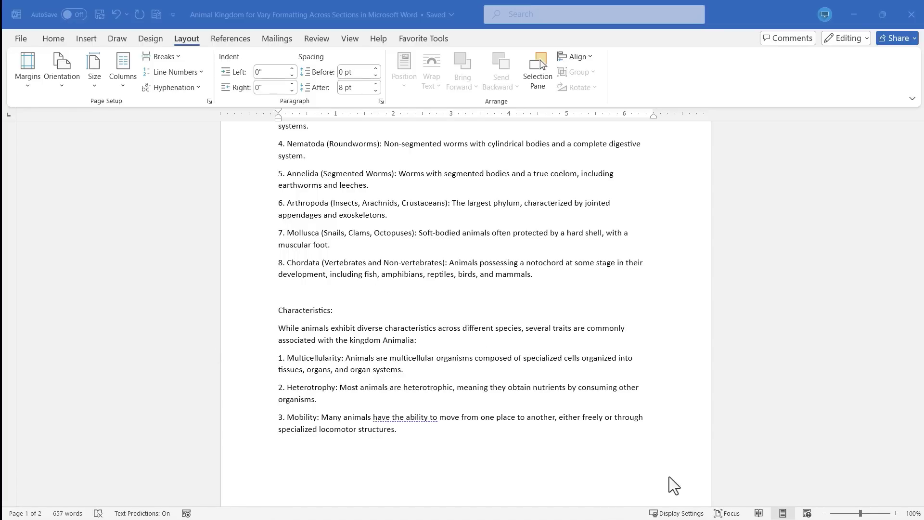
pyautogui.scroll(3, 435, 309)
pyautogui.scroll(-3, 394, 316)
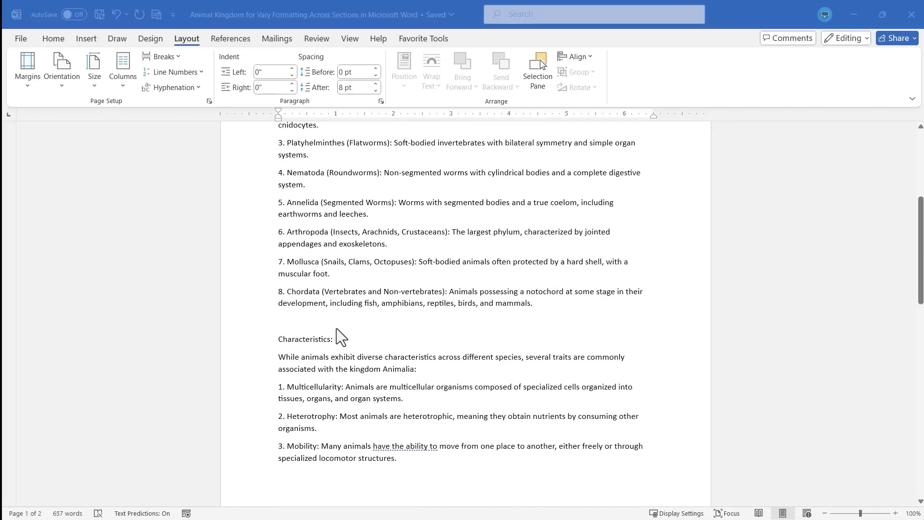
pyautogui.click(291, 321)
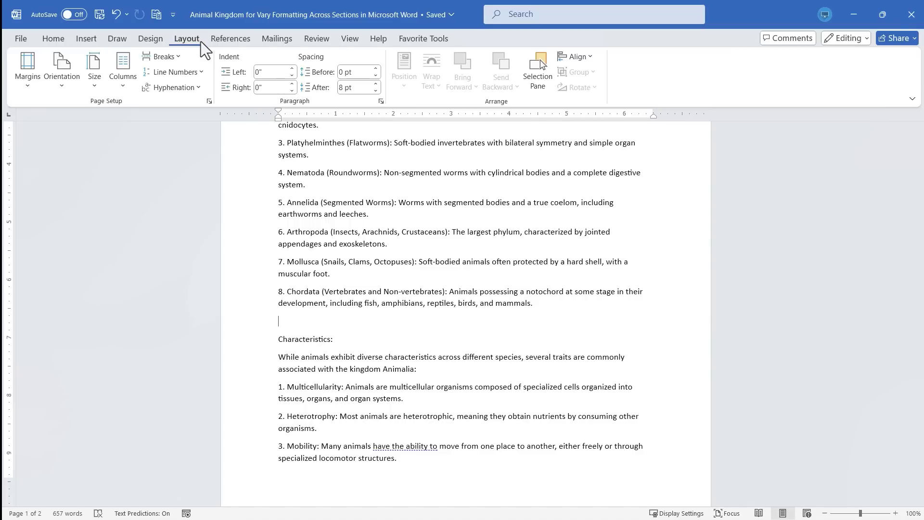
pyautogui.click(171, 59)
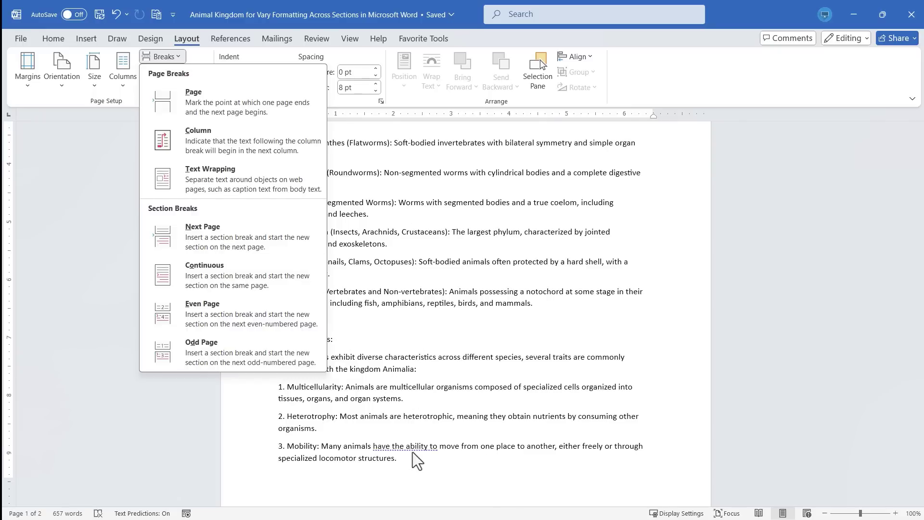
pyautogui.click(241, 276)
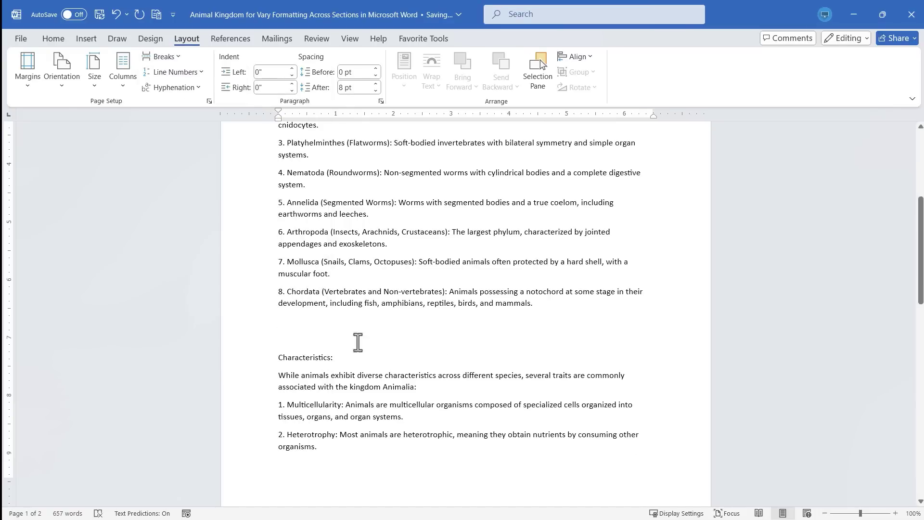
# Step: Apply Wide margins from the Characteristics section onward, leaving Classification with normal margins
pyautogui.scroll(-6, 476, 289)
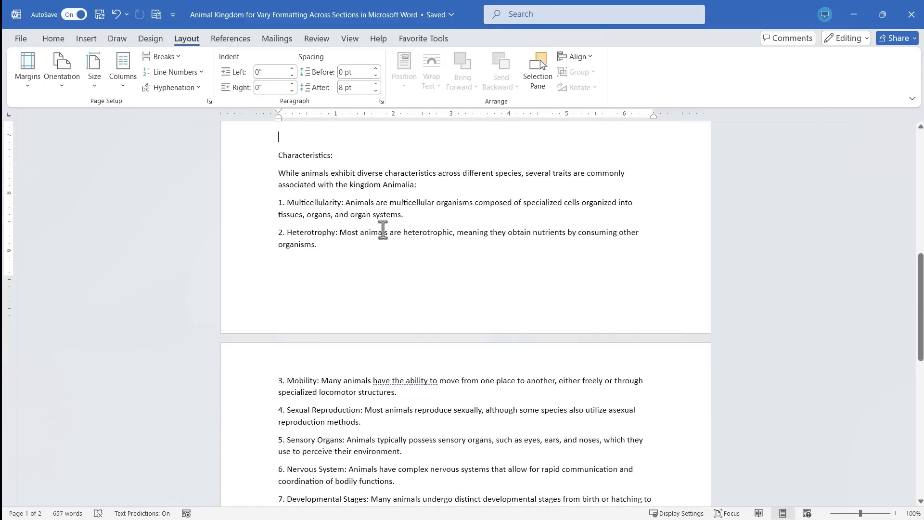
pyautogui.click(365, 232)
pyautogui.click(30, 82)
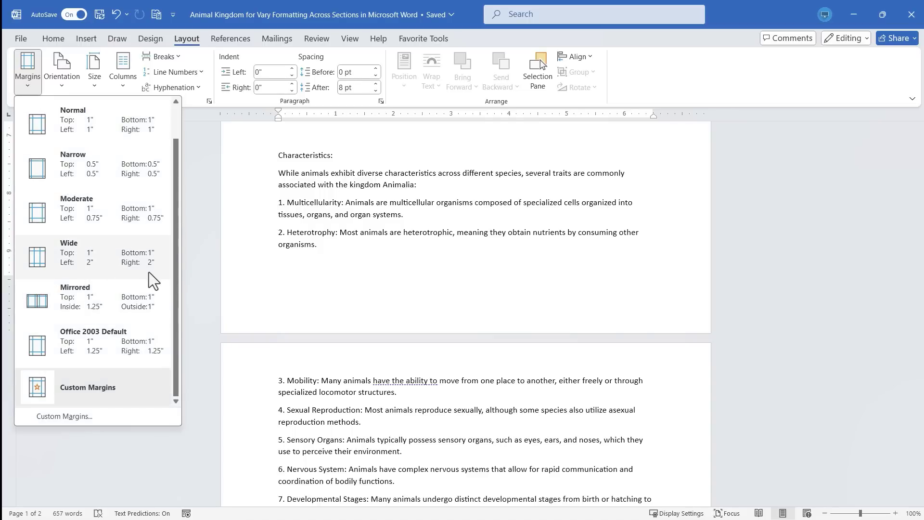
pyautogui.click(92, 264)
pyautogui.scroll(3, 439, 311)
pyautogui.scroll(-7, 439, 311)
pyautogui.scroll(-7, 419, 313)
pyautogui.scroll(12, 412, 337)
pyautogui.scroll(1, 388, 294)
pyautogui.scroll(-2, 383, 296)
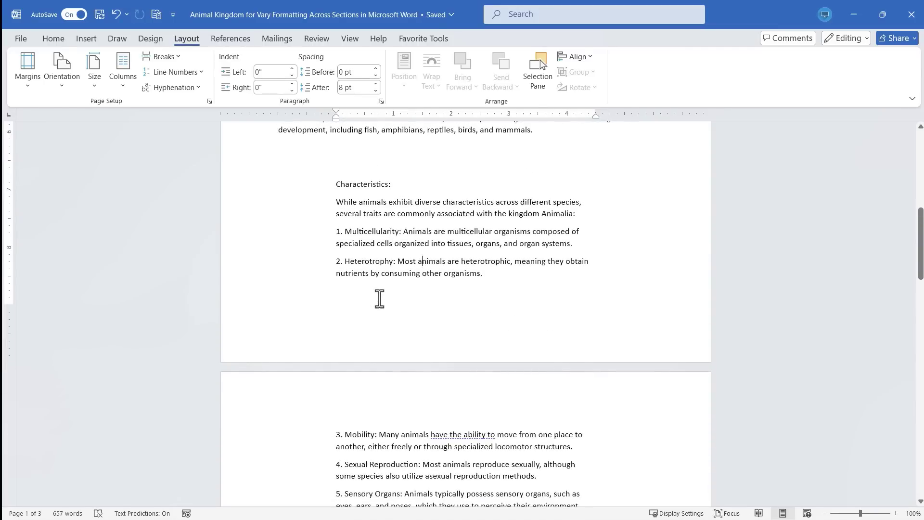
# Step: Undo the Wide margins and add a continuous section break above the Diversity heading
pyautogui.hotkey('ctrl', 'z')
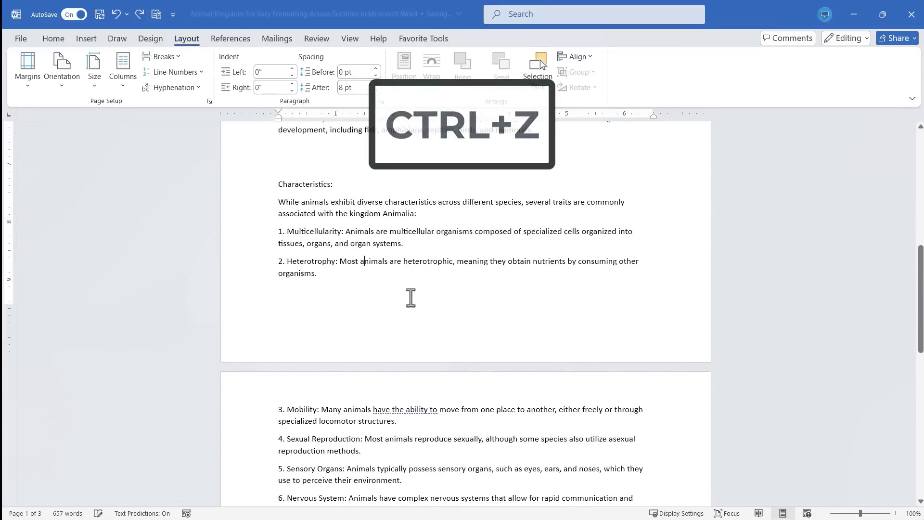
pyautogui.scroll(-3, 376, 318)
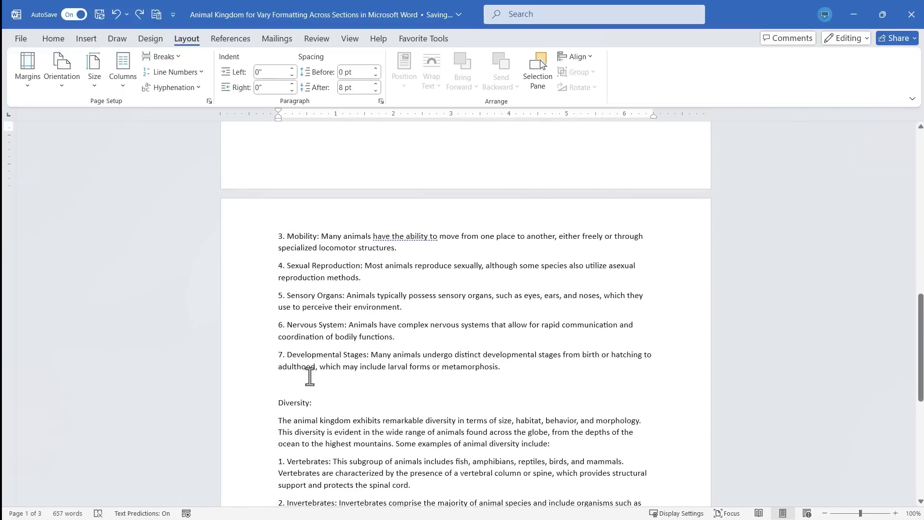
pyautogui.click(287, 390)
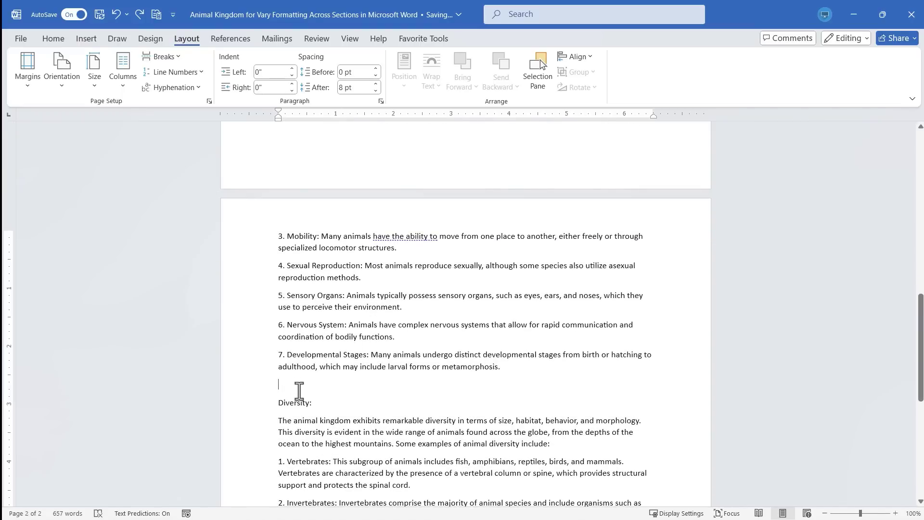
pyautogui.click(159, 56)
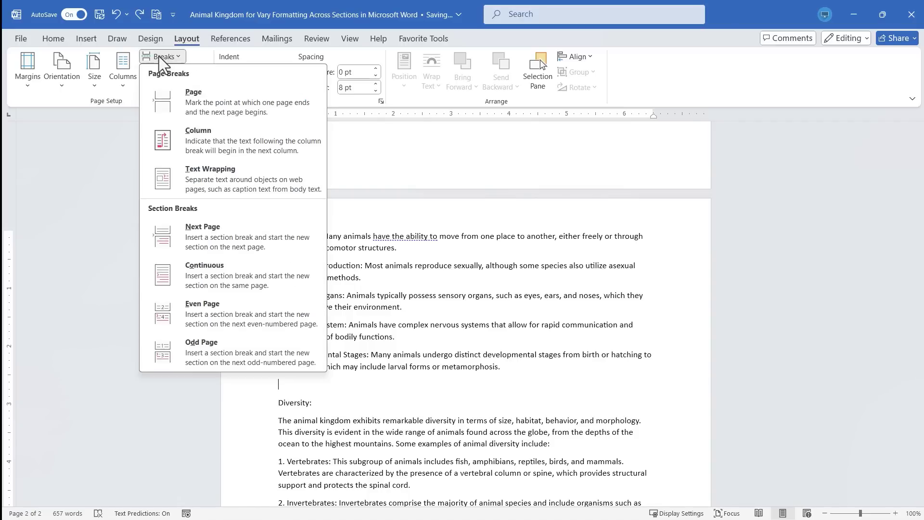
pyautogui.click(215, 288)
pyautogui.scroll(4, 460, 308)
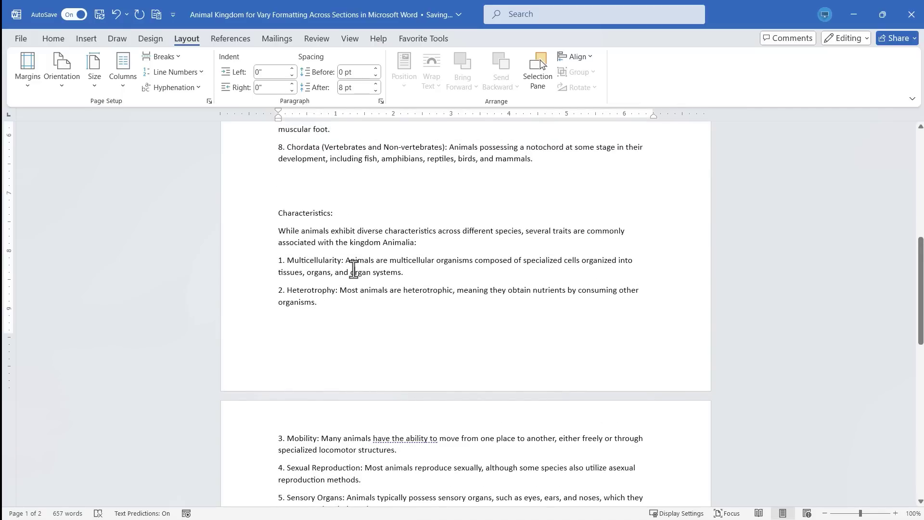
pyautogui.click(29, 89)
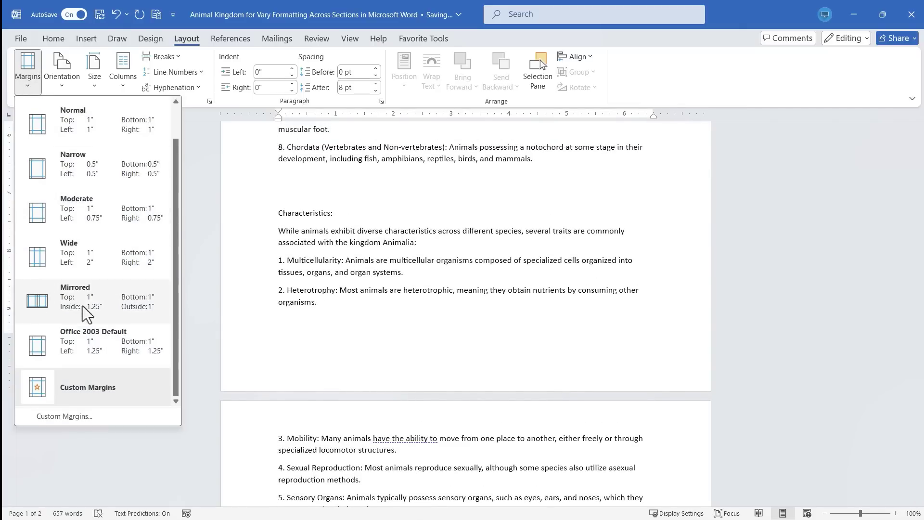
pyautogui.click(82, 258)
pyautogui.scroll(-5, 322, 331)
pyautogui.scroll(-1, 323, 333)
pyautogui.scroll(7, 330, 325)
pyautogui.scroll(3, 335, 328)
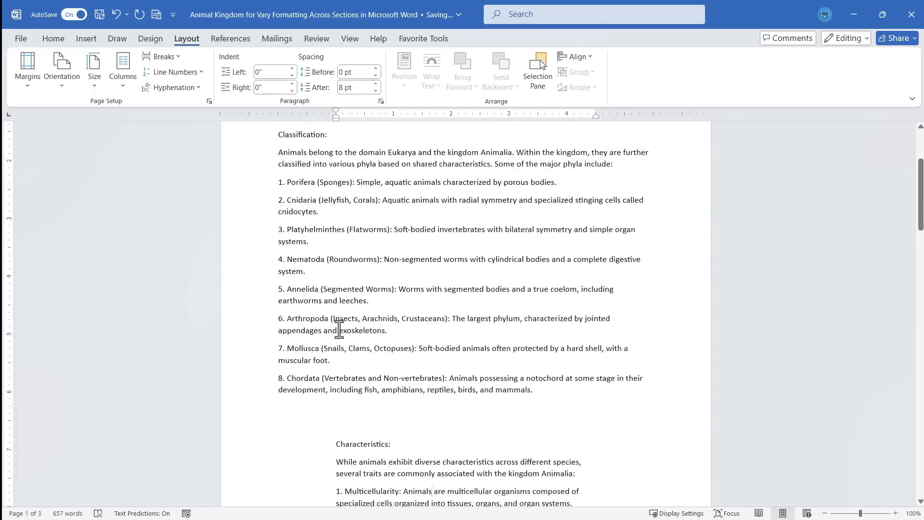
pyautogui.scroll(-2, 522, 364)
pyautogui.scroll(-3, 523, 363)
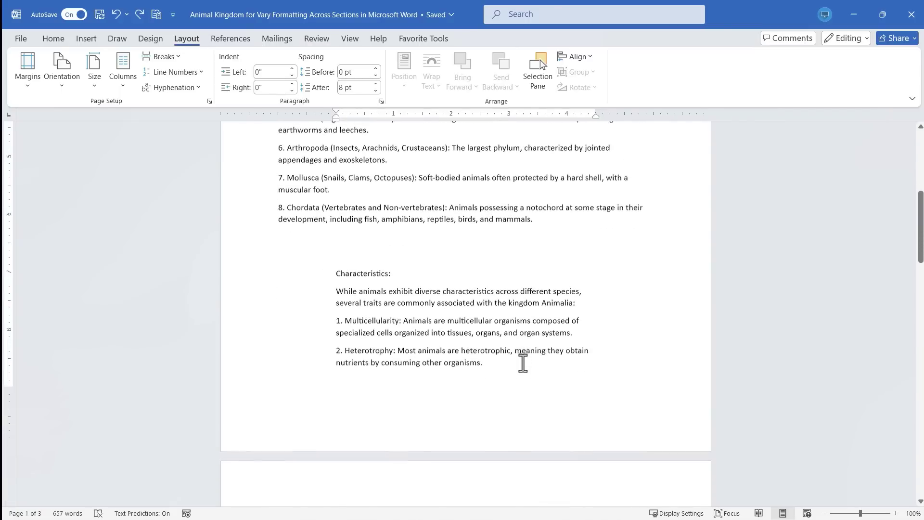
pyautogui.scroll(-3, 433, 280)
pyautogui.scroll(-2, 439, 284)
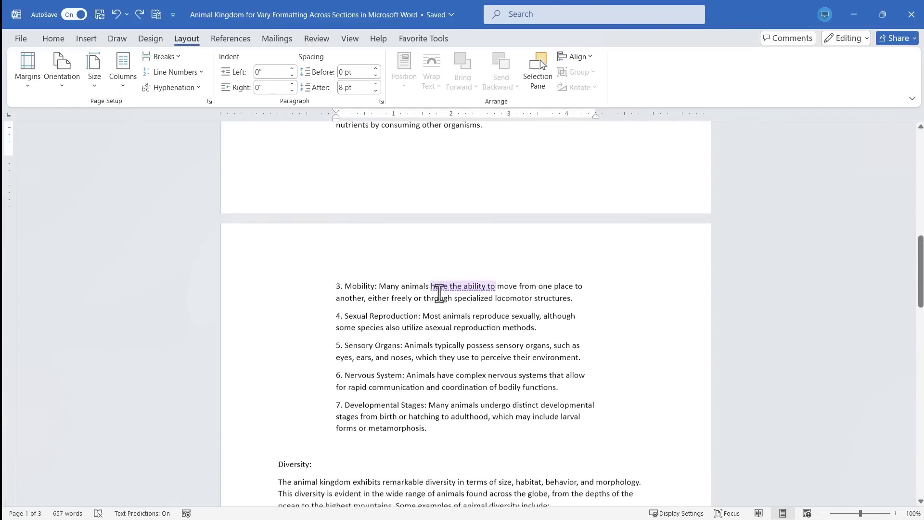
pyautogui.scroll(1, 457, 336)
pyautogui.scroll(3, 457, 336)
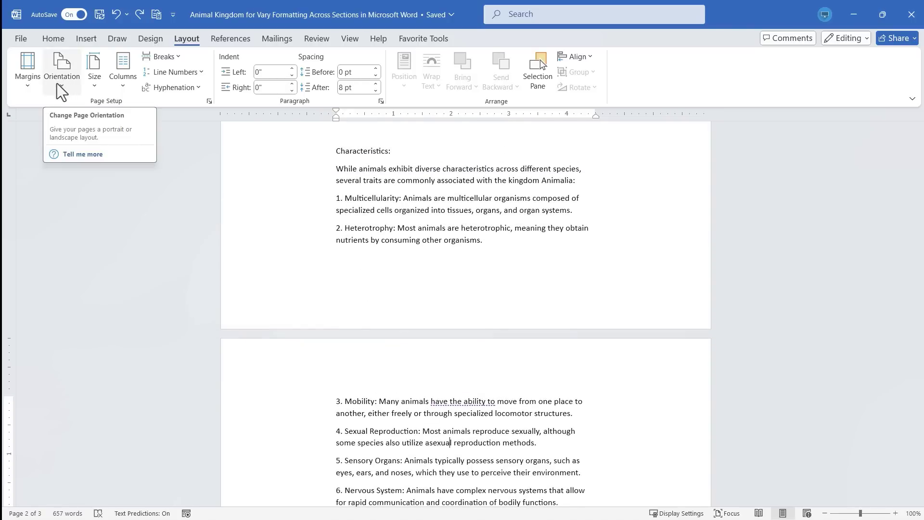
pyautogui.scroll(8, 598, 322)
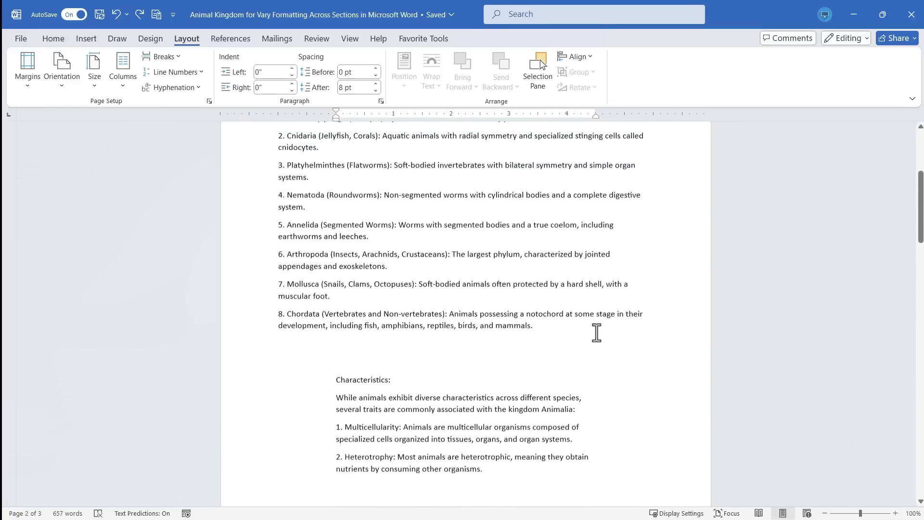
pyautogui.scroll(5, 597, 333)
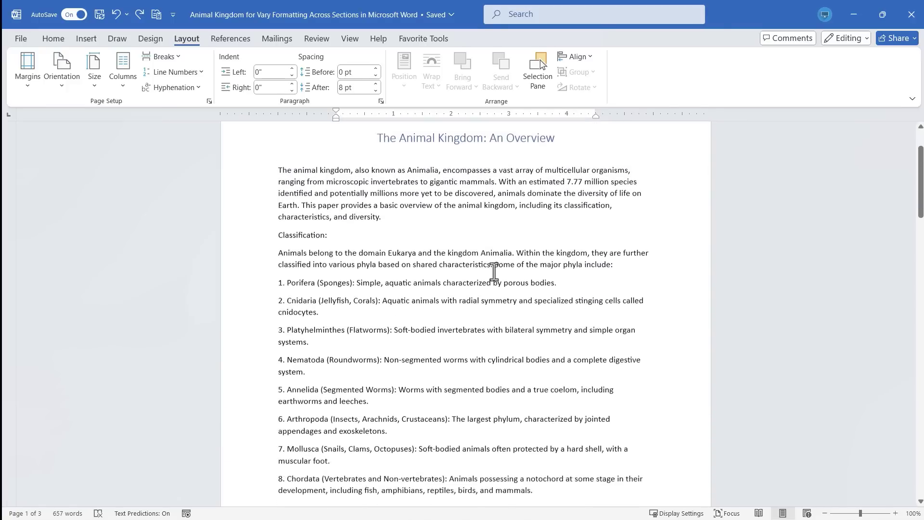
pyautogui.scroll(-7, 493, 272)
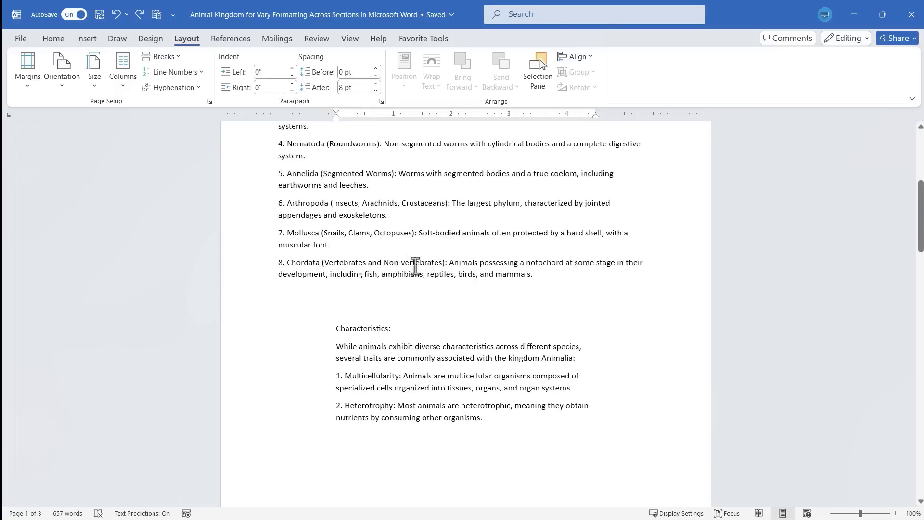
# Step: Turn the Characteristics section landscape while the Classification pages stay portrait
pyautogui.click(433, 397)
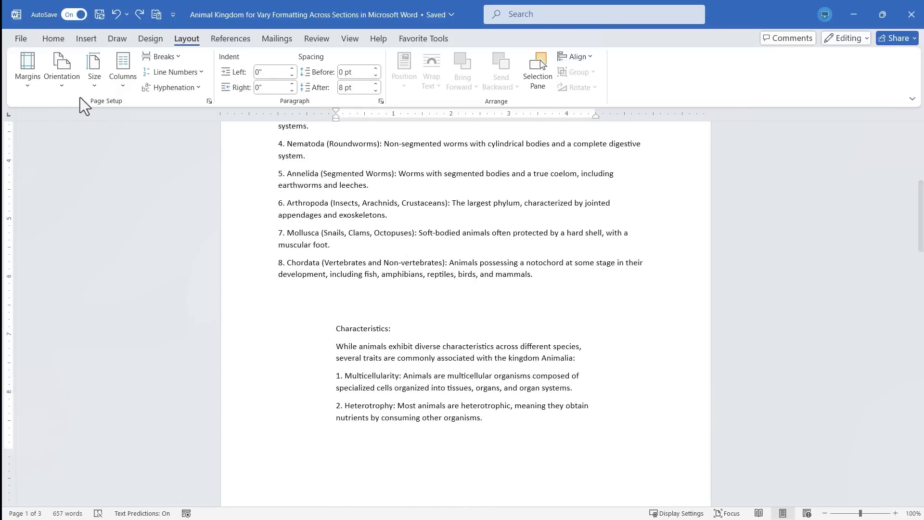
pyautogui.click(66, 84)
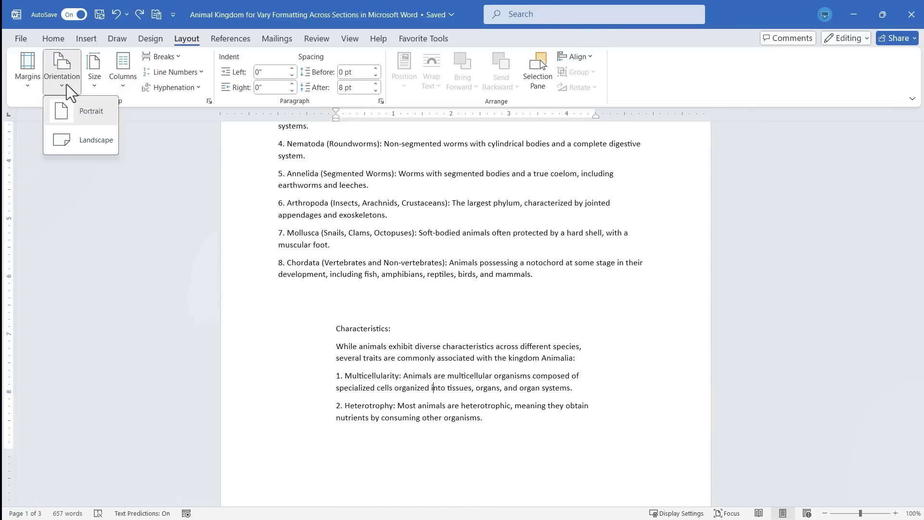
pyautogui.click(90, 140)
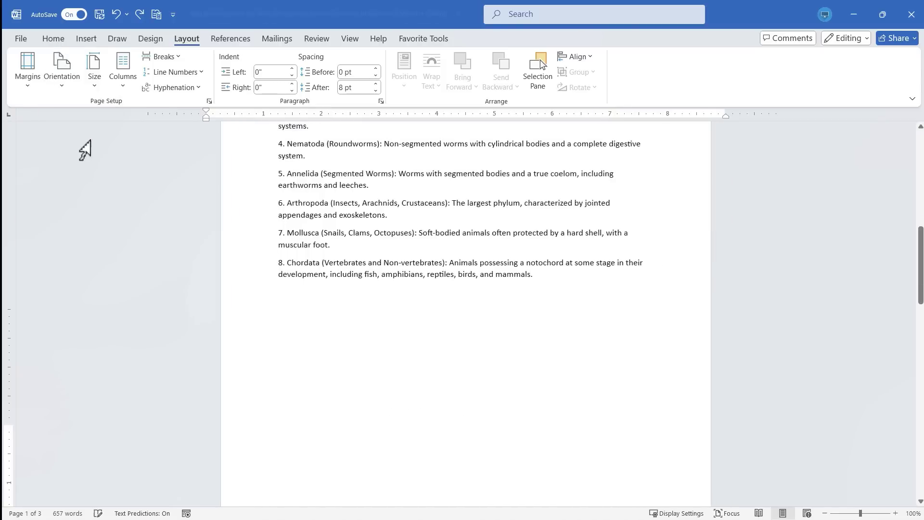
pyautogui.scroll(8, 663, 395)
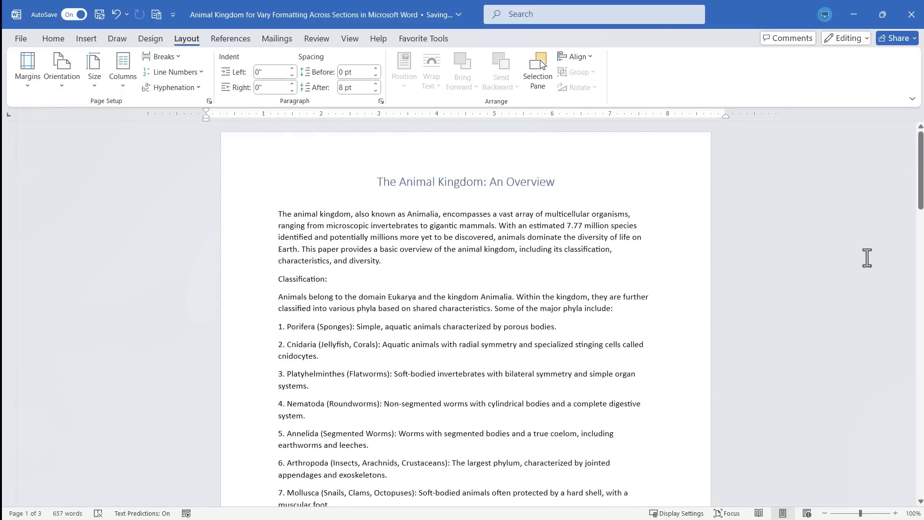
pyautogui.scroll(-10, 520, 309)
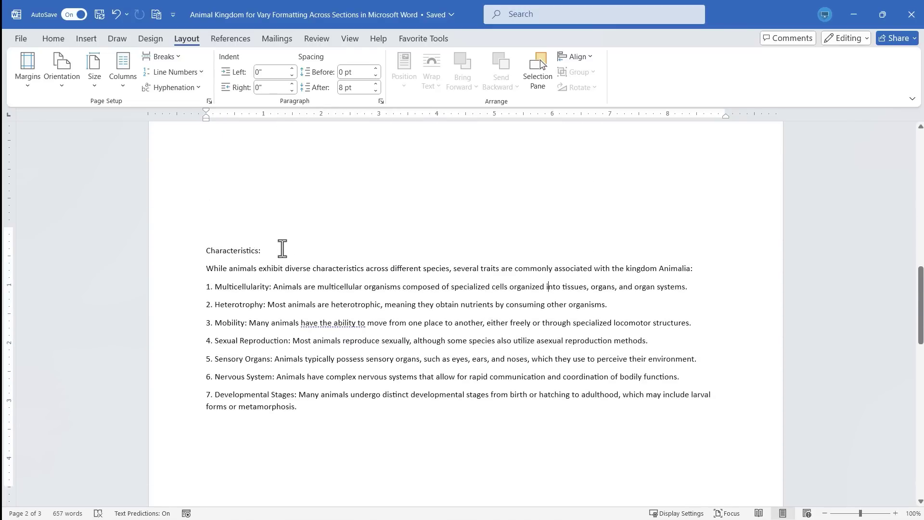
pyautogui.scroll(-2, 361, 206)
pyautogui.scroll(-2, 363, 208)
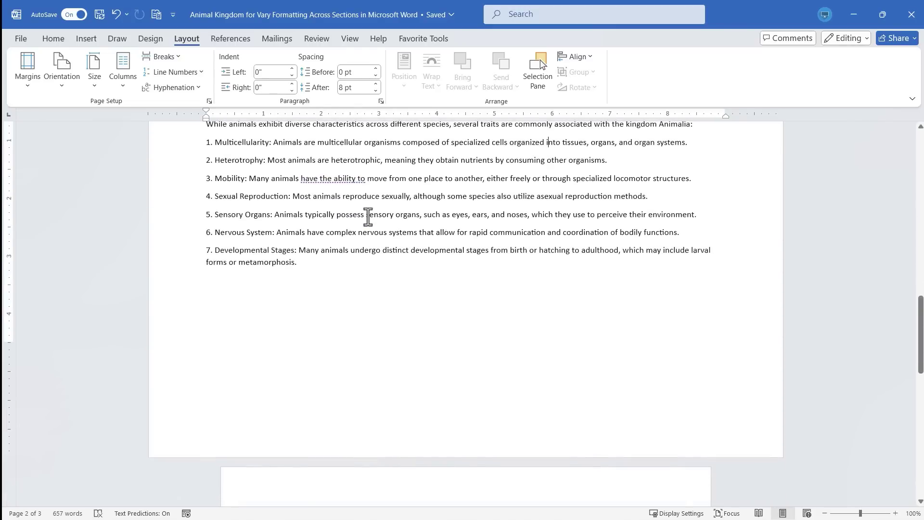
pyautogui.scroll(3, 367, 215)
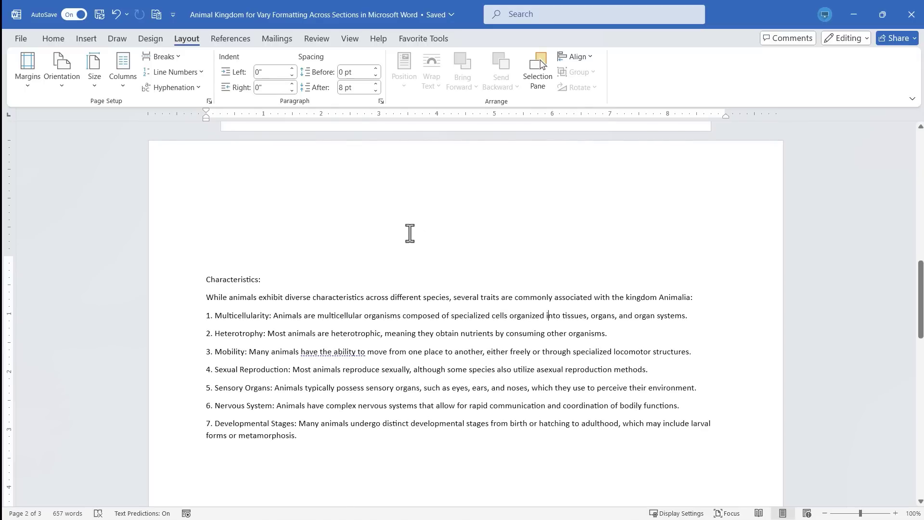
pyautogui.scroll(-3, 481, 313)
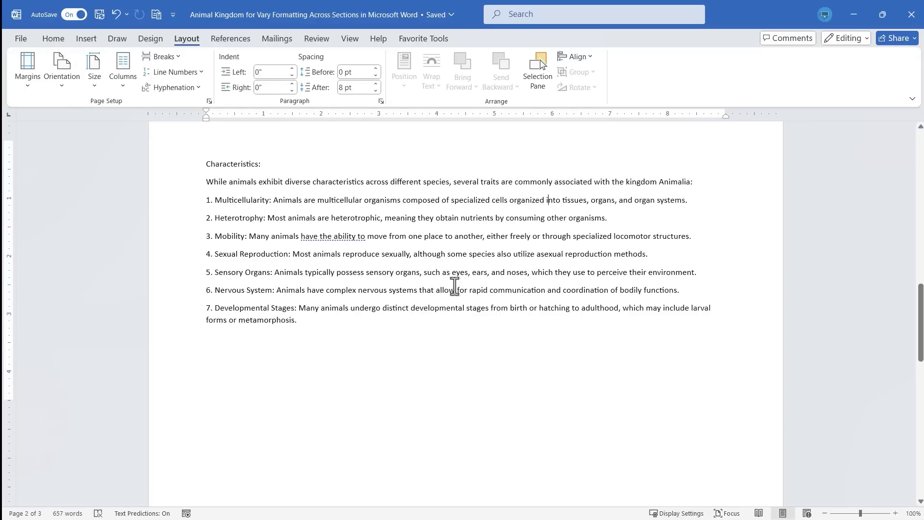
# Step: Split the Characteristics section into two columns
pyautogui.click(439, 275)
pyautogui.scroll(3, 439, 275)
pyautogui.click(120, 87)
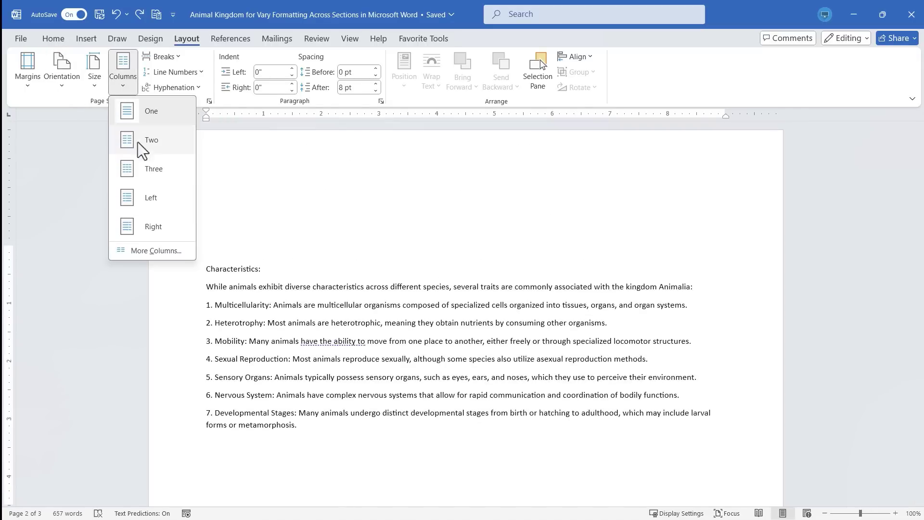
pyautogui.click(149, 174)
pyautogui.scroll(10, 495, 264)
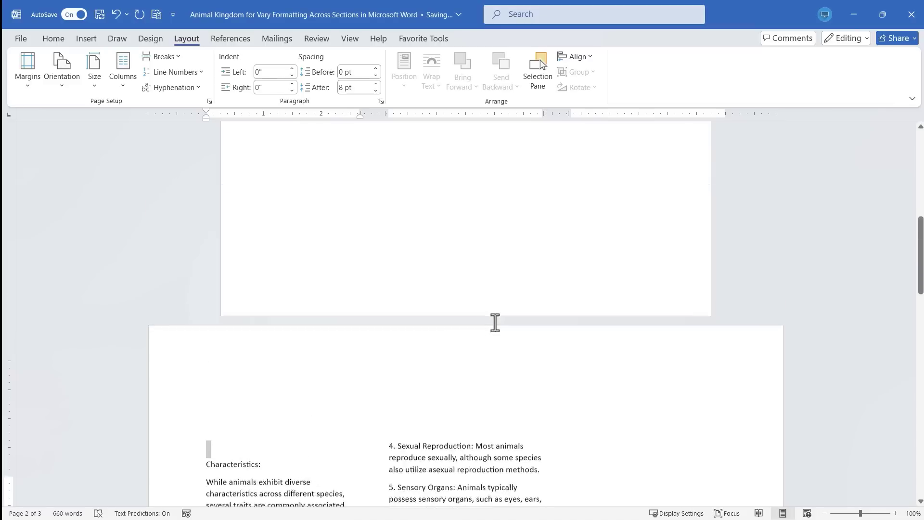
pyautogui.scroll(-1, 504, 332)
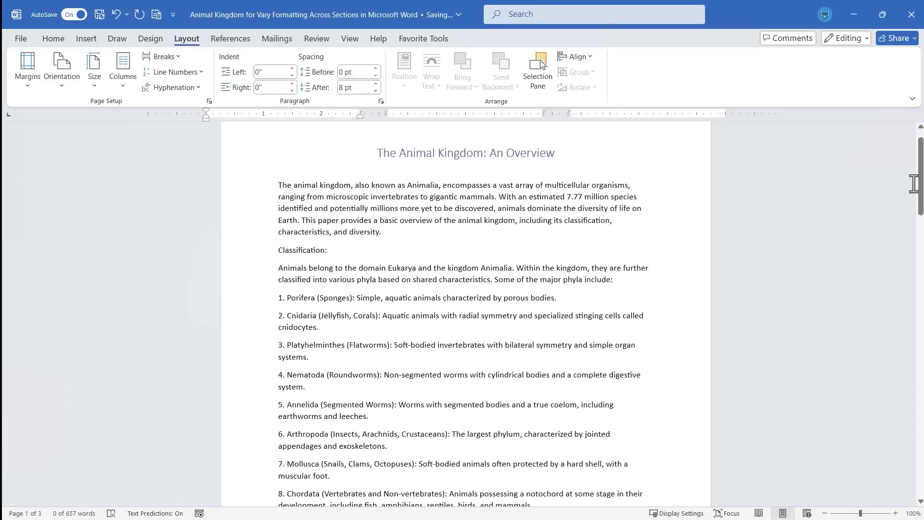
pyautogui.moveTo(921, 178); pyautogui.dragTo(921, 287)
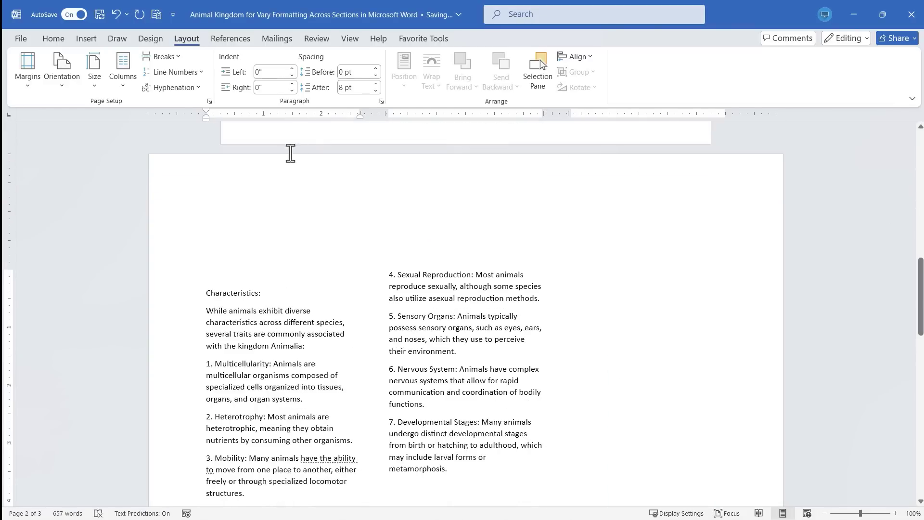
# Step: Raise the Characteristics introductory paragraph's left indent to 1.4 inches
pyautogui.click(292, 69)
pyautogui.click(292, 68)
pyautogui.click(293, 69)
pyautogui.click(292, 69)
pyautogui.click(292, 68)
pyautogui.click(292, 69)
pyautogui.click(292, 69)
pyautogui.click(293, 69)
pyautogui.click(292, 69)
pyautogui.click(292, 69)
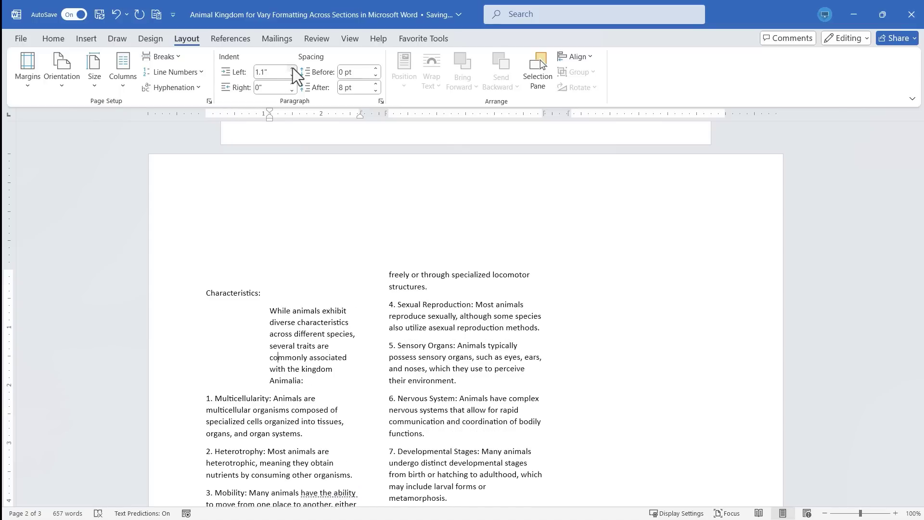
pyautogui.click(292, 69)
pyautogui.click(292, 69)
pyautogui.click(293, 69)
pyautogui.click(292, 69)
pyautogui.scroll(10, 783, 316)
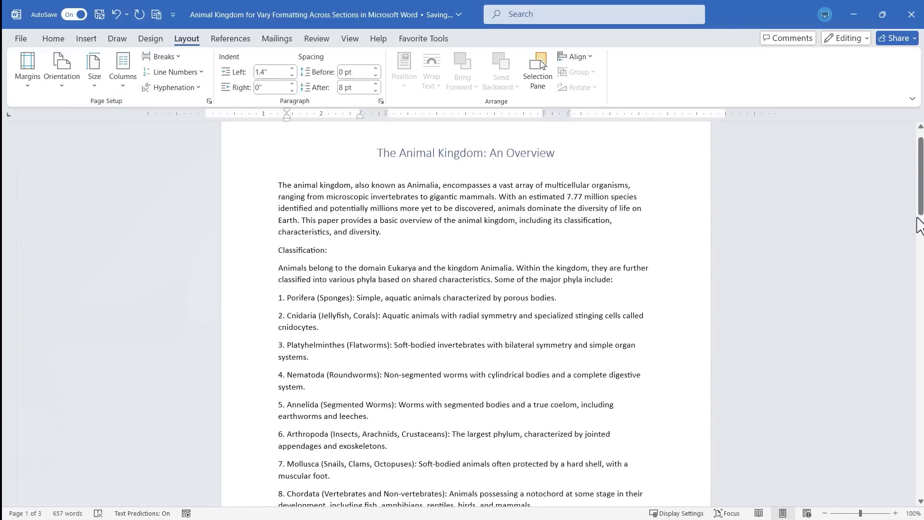
pyautogui.moveTo(921, 178); pyautogui.dragTo(920, 304)
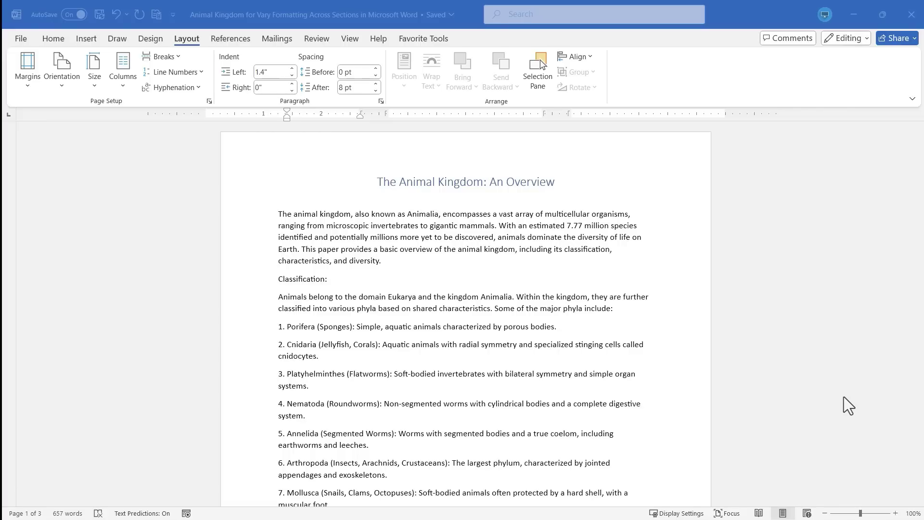
pyautogui.scroll(-12, 548, 388)
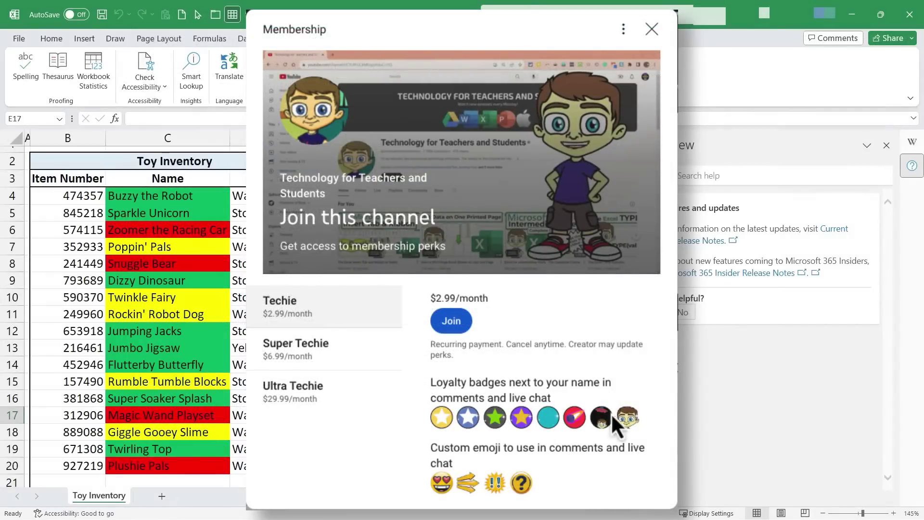
pyautogui.scroll(-2, 585, 362)
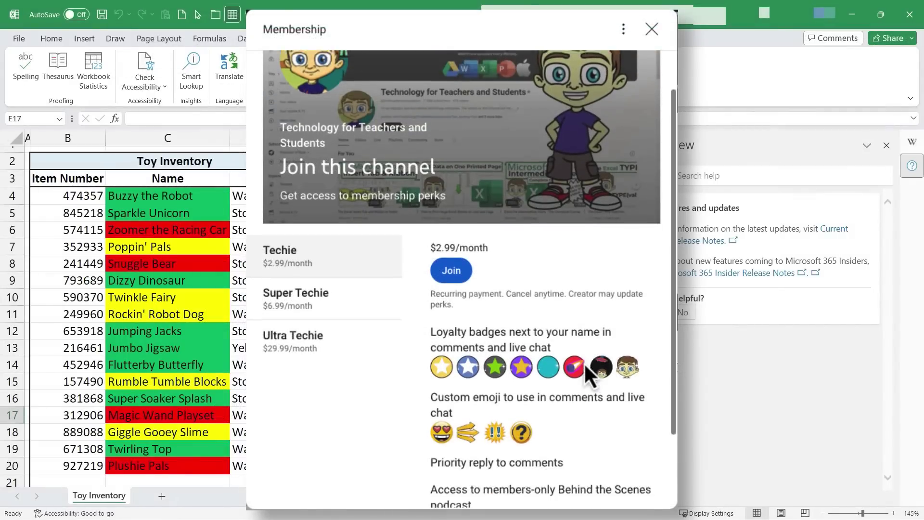
pyautogui.scroll(2, 584, 362)
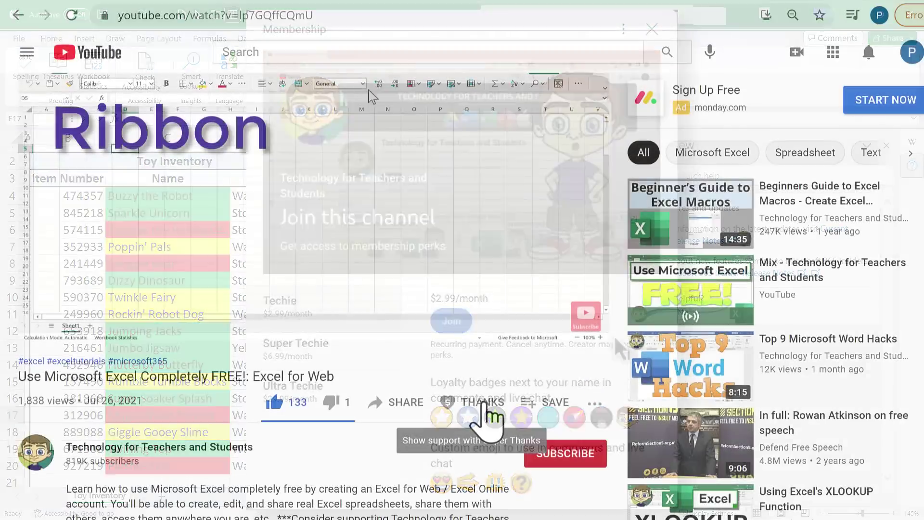
pyautogui.click(489, 409)
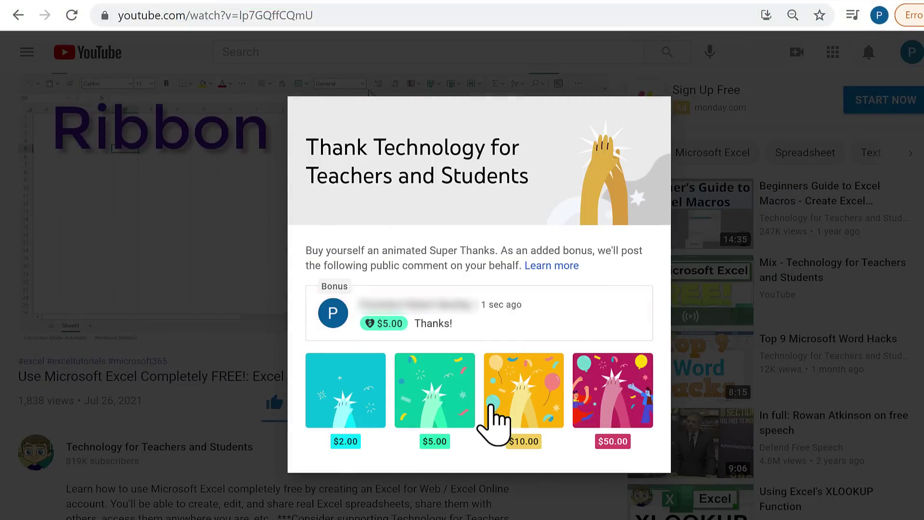